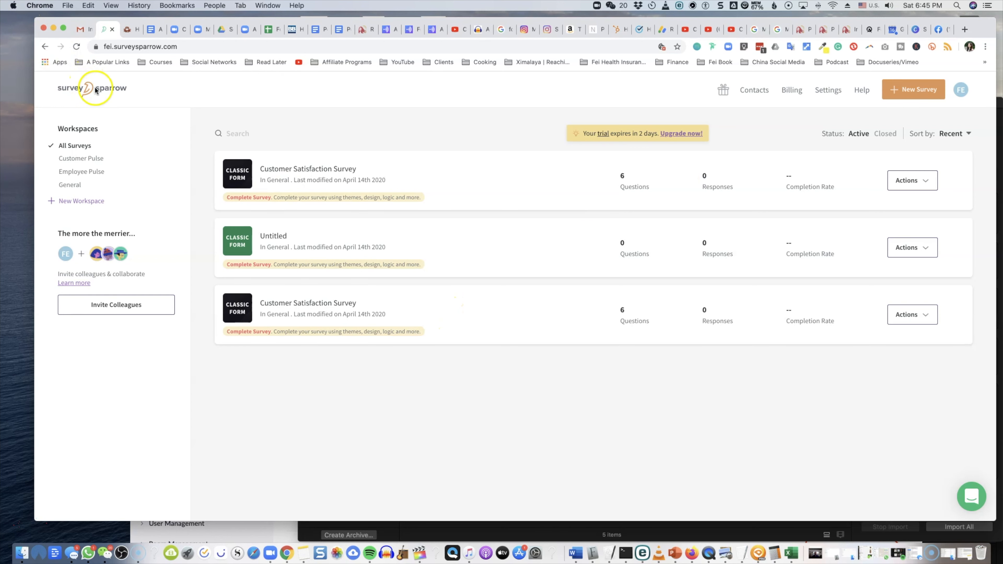
{"action": "left_click", "coordinate": [120, 47]}
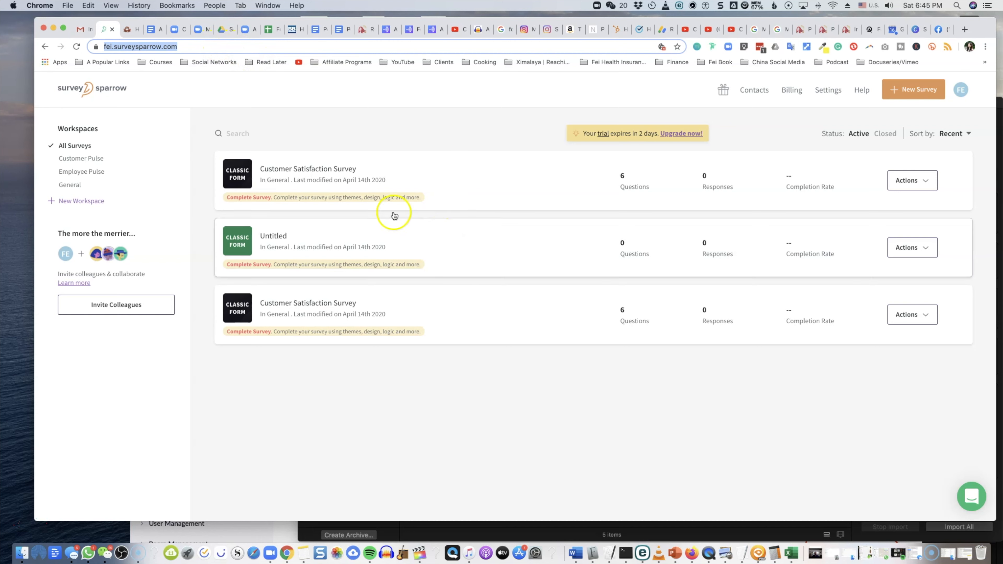
{"action": "left_click", "coordinate": [240, 133]}
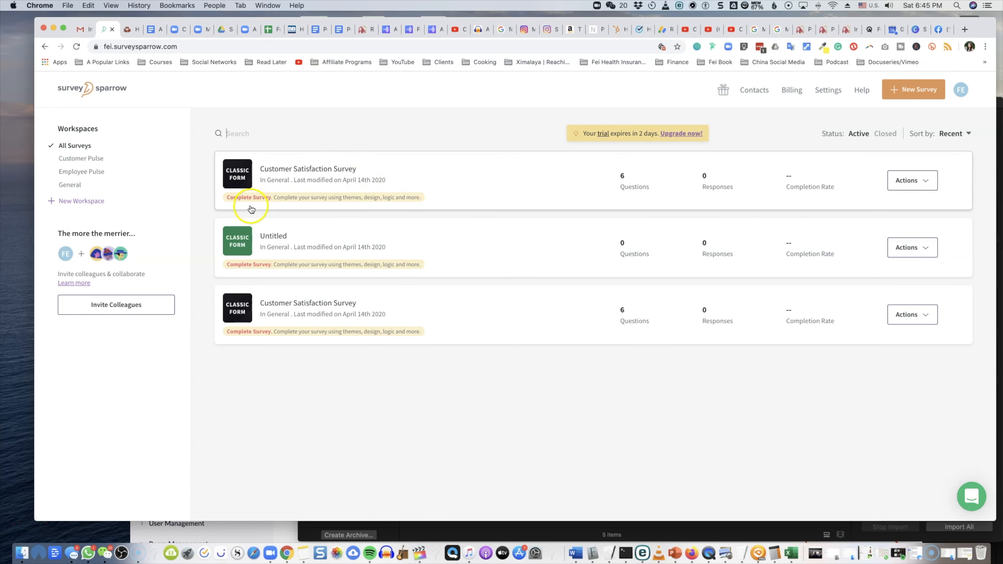
Start a new Classic Survey from a template and look through the recommended and business survey templates.
{"action": "left_click", "coordinate": [921, 93]}
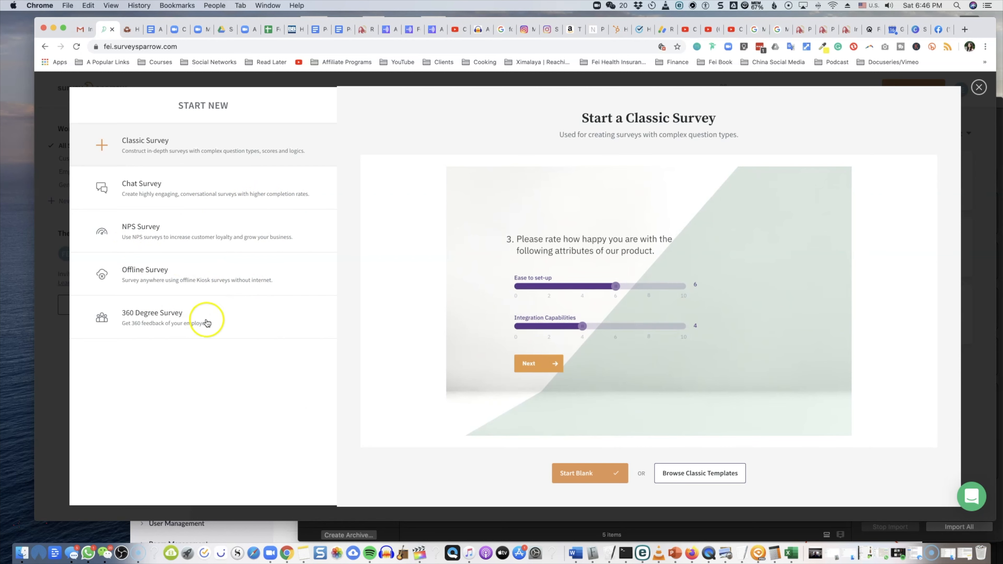
{"action": "left_click", "coordinate": [694, 481]}
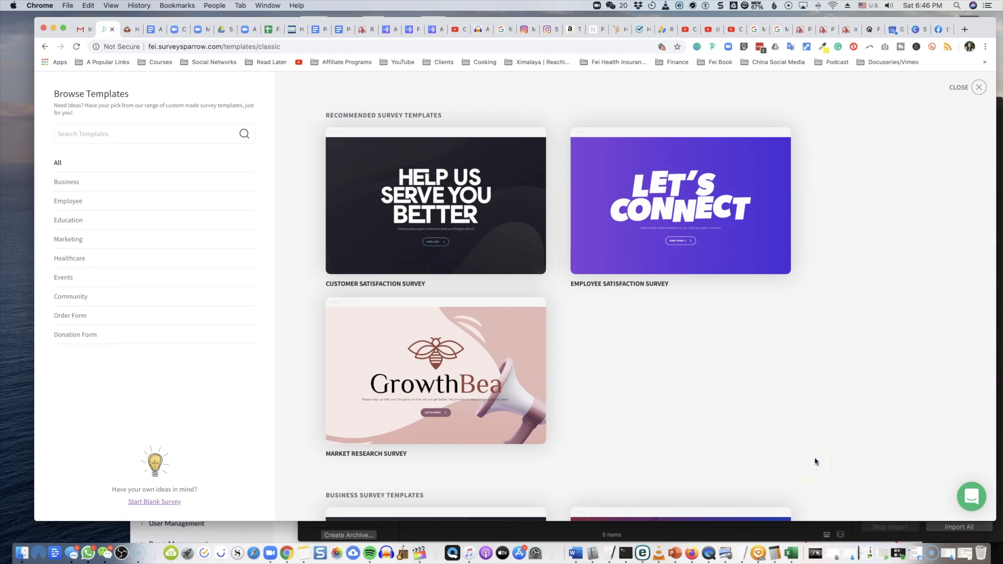
{"action": "scroll", "coordinate": [818, 455], "scroll_direction": "down", "scroll_amount": 5}
{"action": "scroll", "coordinate": [937, 442], "scroll_direction": "down", "scroll_amount": 5}
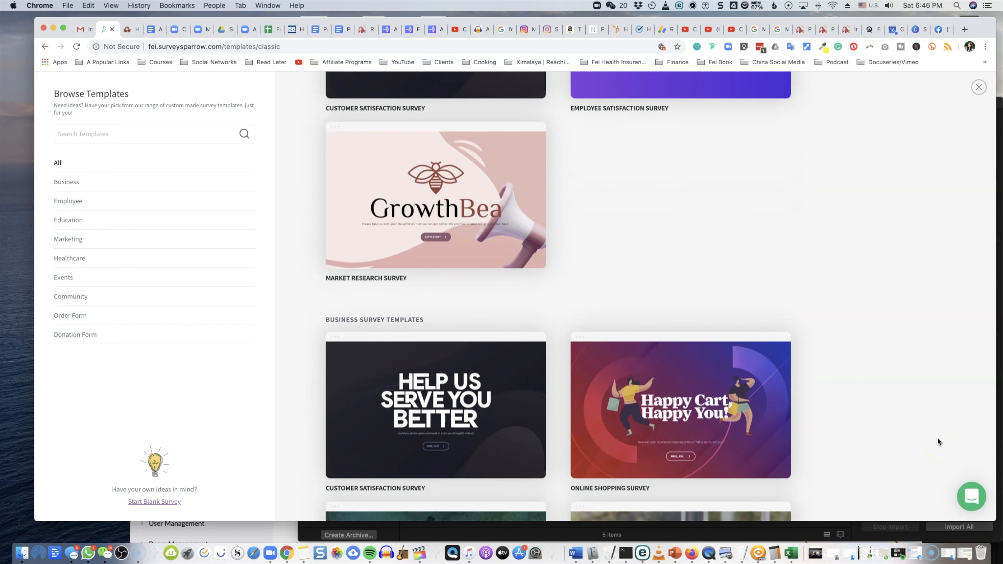
{"action": "scroll", "coordinate": [938, 440], "scroll_direction": "down", "scroll_amount": 10}
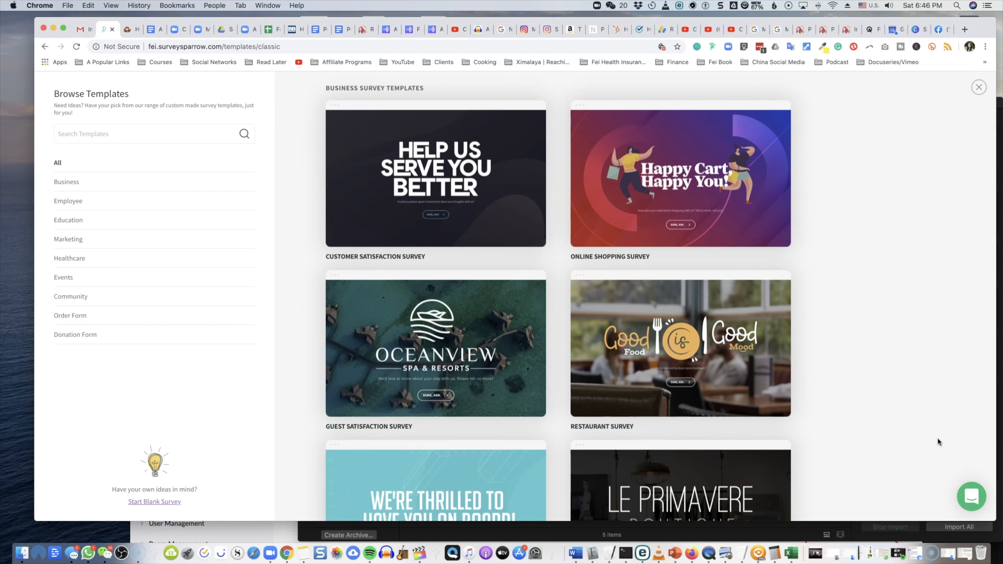
{"action": "scroll", "coordinate": [938, 438], "scroll_direction": "down", "scroll_amount": 6}
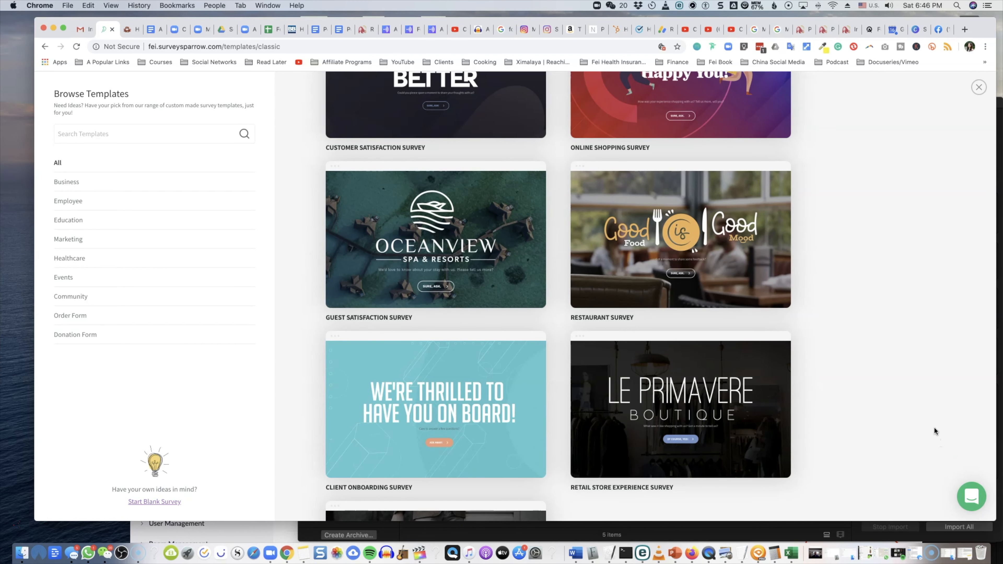
{"action": "scroll", "coordinate": [936, 428], "scroll_direction": "up", "scroll_amount": 14}
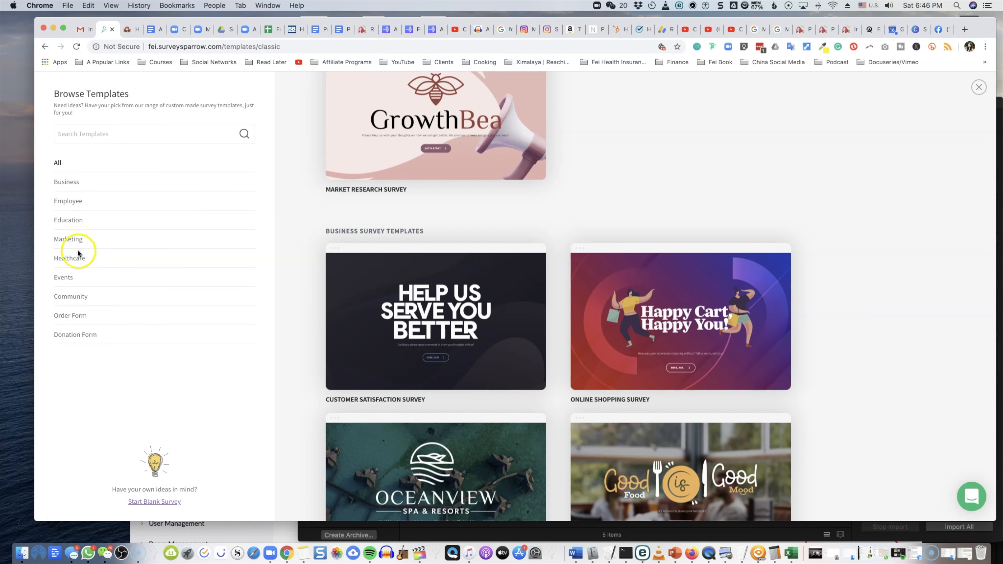
Filter the templates to the Business category and choose the Customer Satisfaction Survey template for the new survey.
{"action": "left_click", "coordinate": [69, 183]}
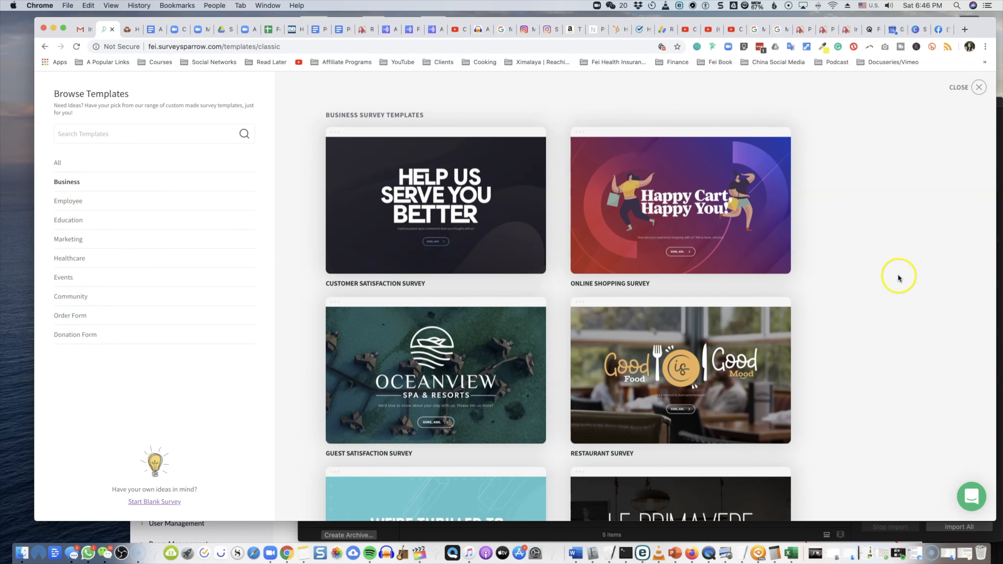
{"action": "scroll", "coordinate": [829, 273], "scroll_direction": "down", "scroll_amount": 1}
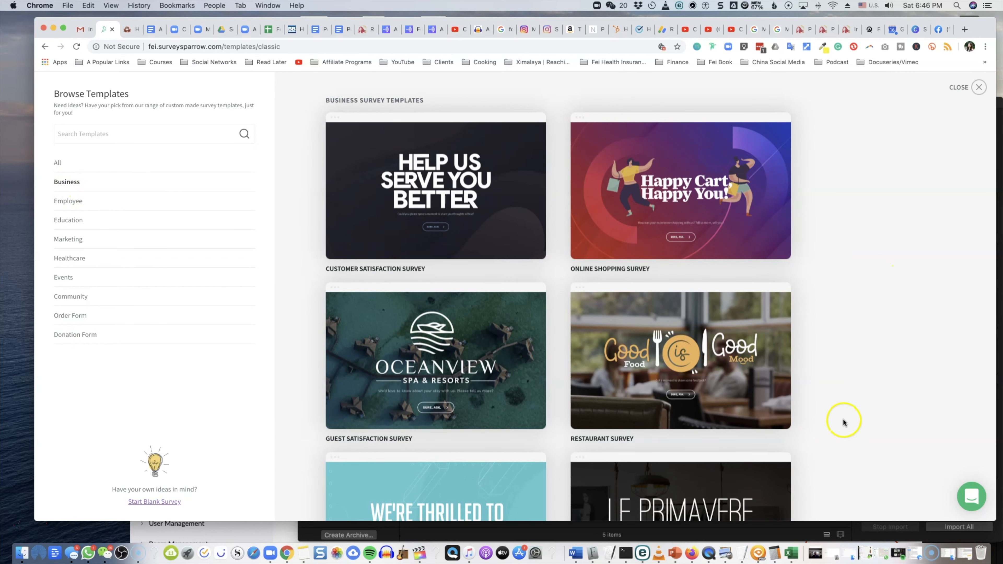
{"action": "scroll", "coordinate": [857, 440], "scroll_direction": "down", "scroll_amount": 10}
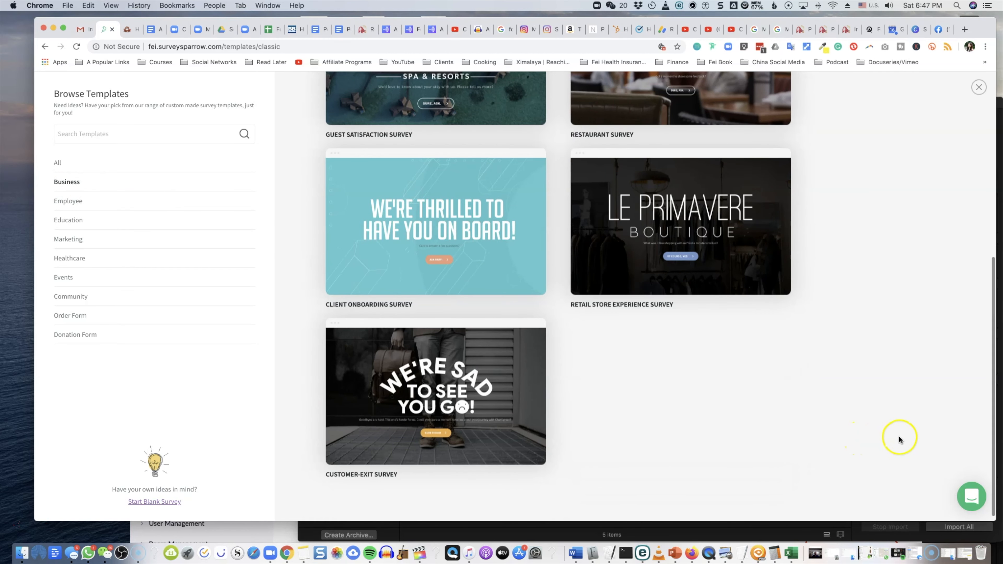
{"action": "scroll", "coordinate": [898, 438], "scroll_direction": "down", "scroll_amount": 1}
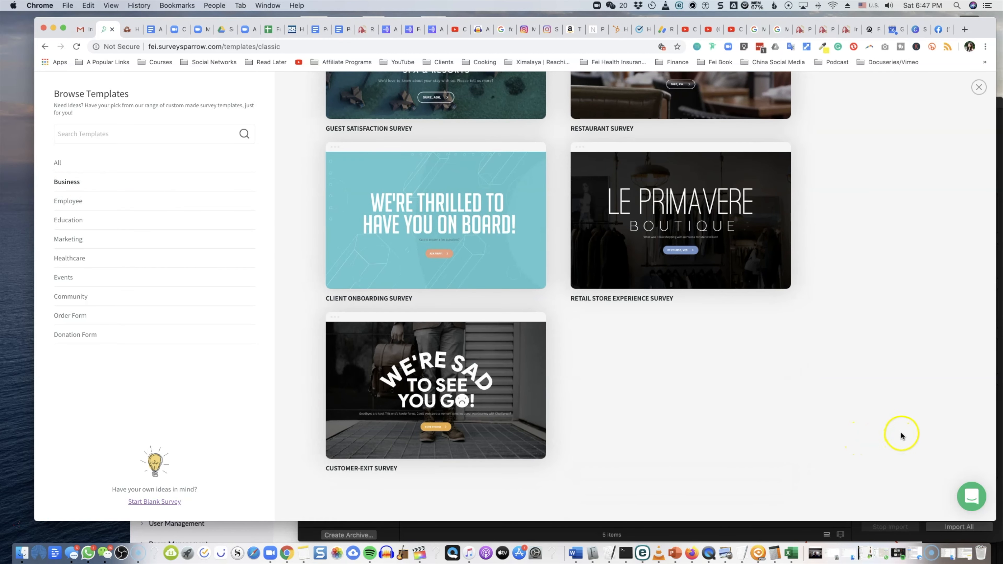
{"action": "scroll", "coordinate": [916, 432], "scroll_direction": "up", "scroll_amount": 10}
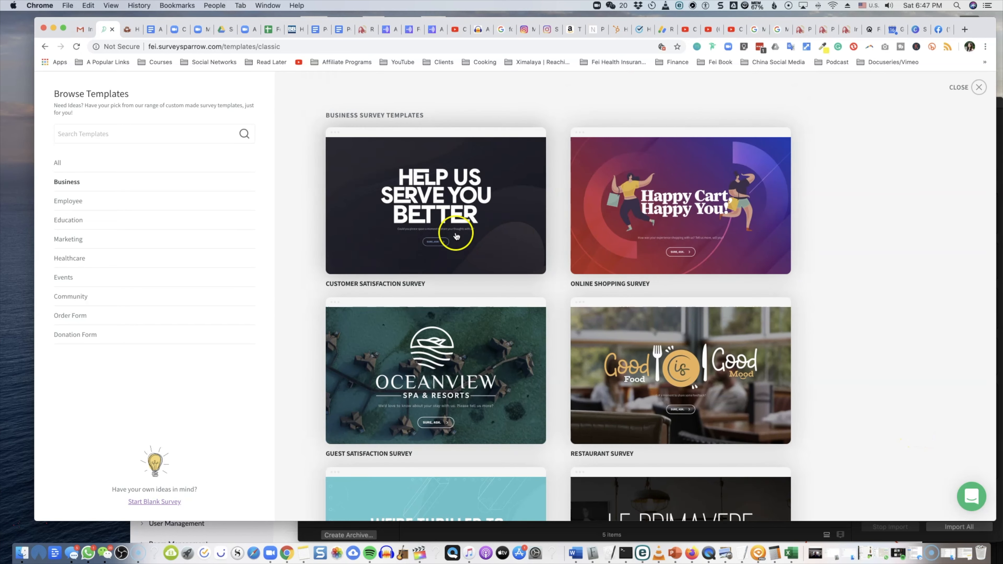
{"action": "left_click", "coordinate": [454, 231]}
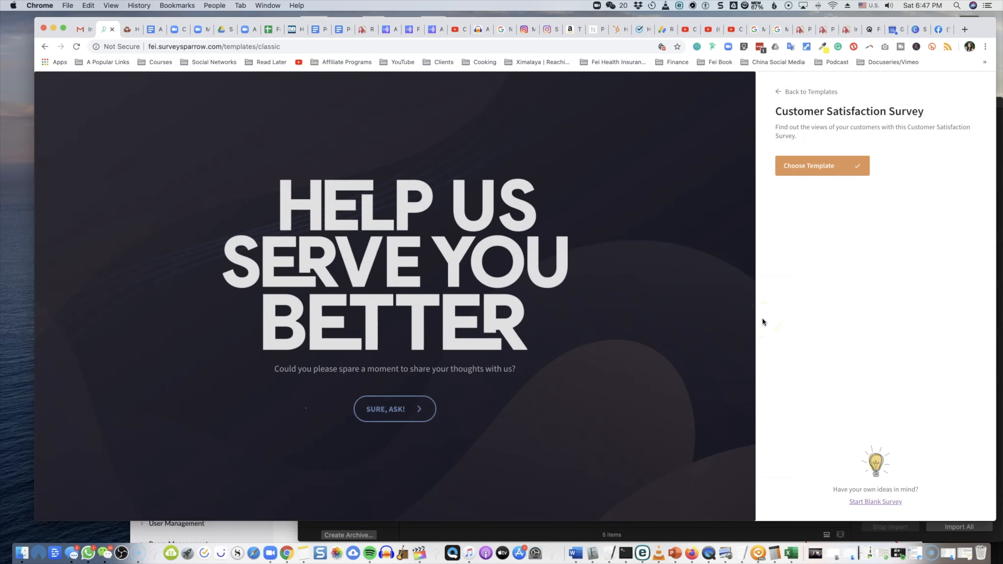
{"action": "left_click", "coordinate": [826, 165]}
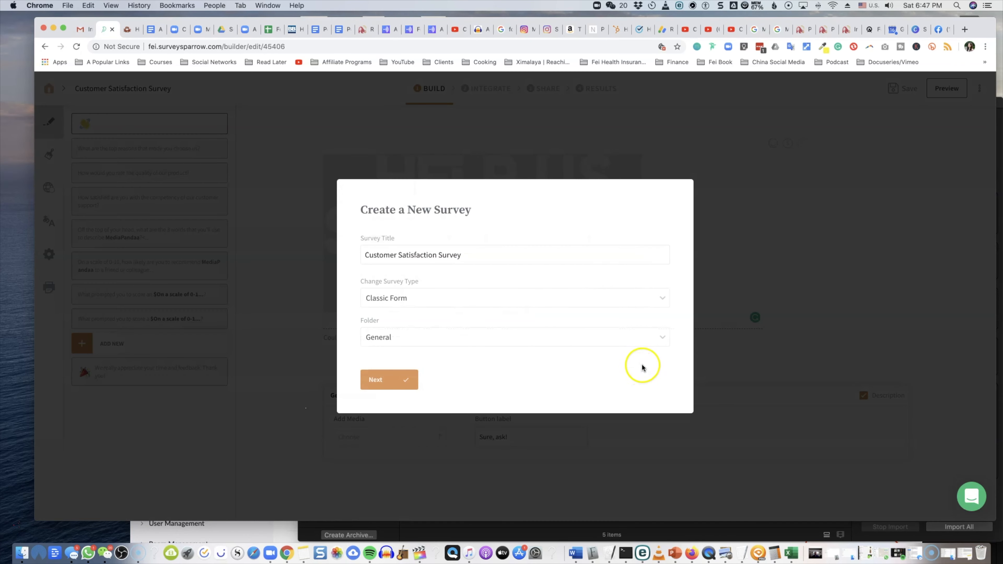
Title the new survey "Creative Entrepreneur Mastermind Survey", keep it as a Classic Form in the General folder, and create it.
{"action": "triple_click", "coordinate": [458, 253]}
{"action": "type", "text": "C"}
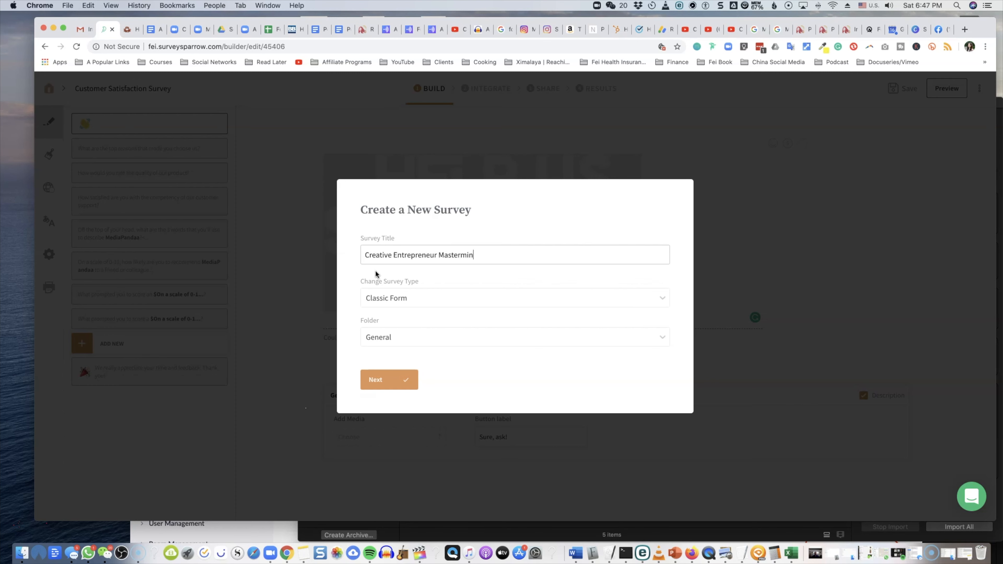
{"action": "left_click", "coordinate": [392, 298]}
{"action": "left_click", "coordinate": [399, 299]}
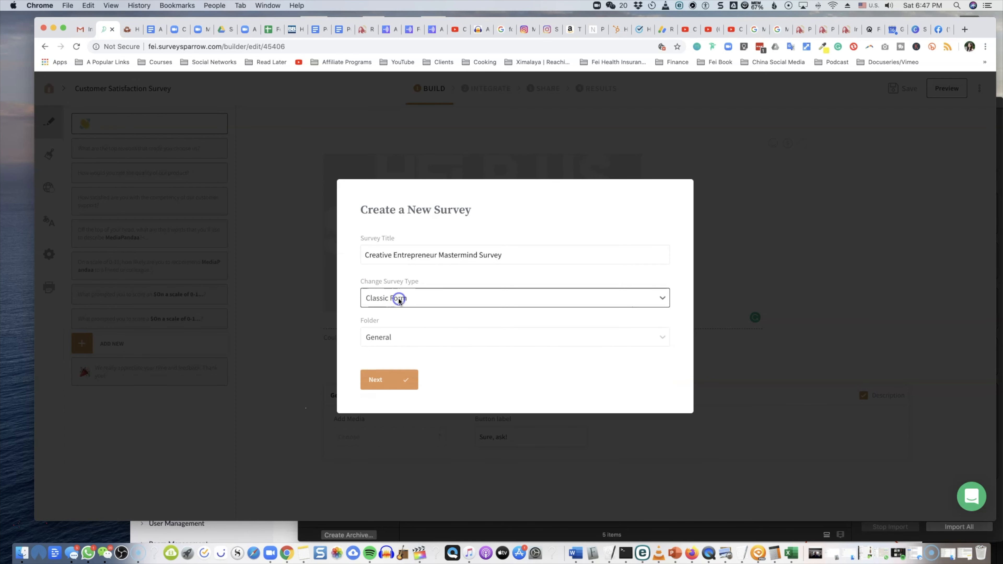
{"action": "left_click", "coordinate": [404, 381]}
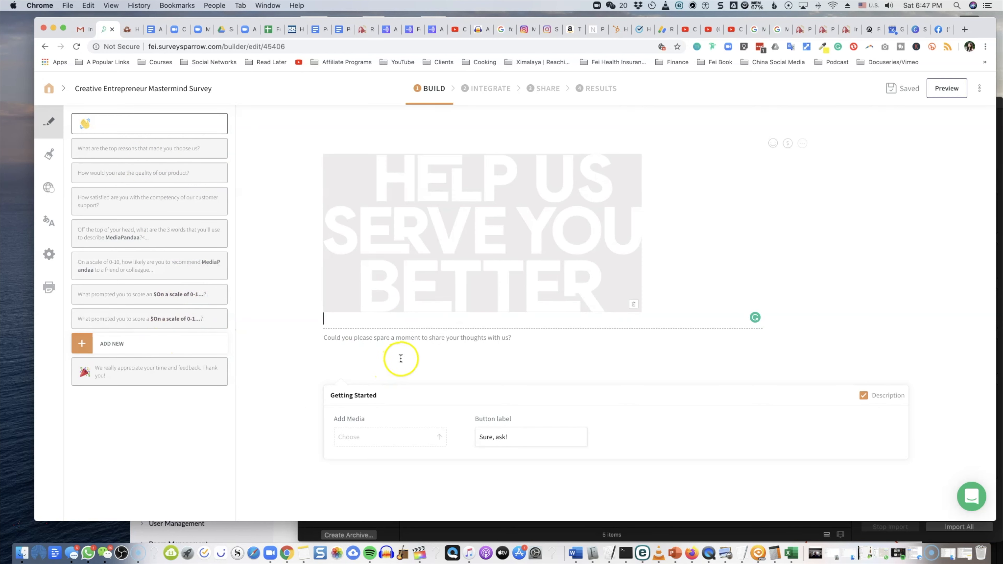
Apply the Galaxy theme to the survey and look through the other available themes.
{"action": "left_click", "coordinate": [49, 155]}
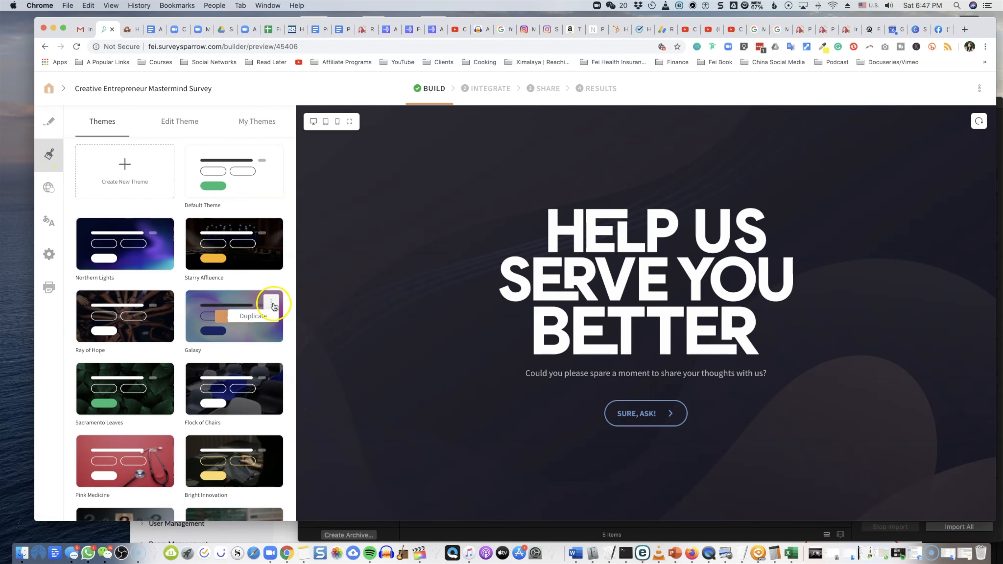
{"action": "left_click", "coordinate": [233, 315]}
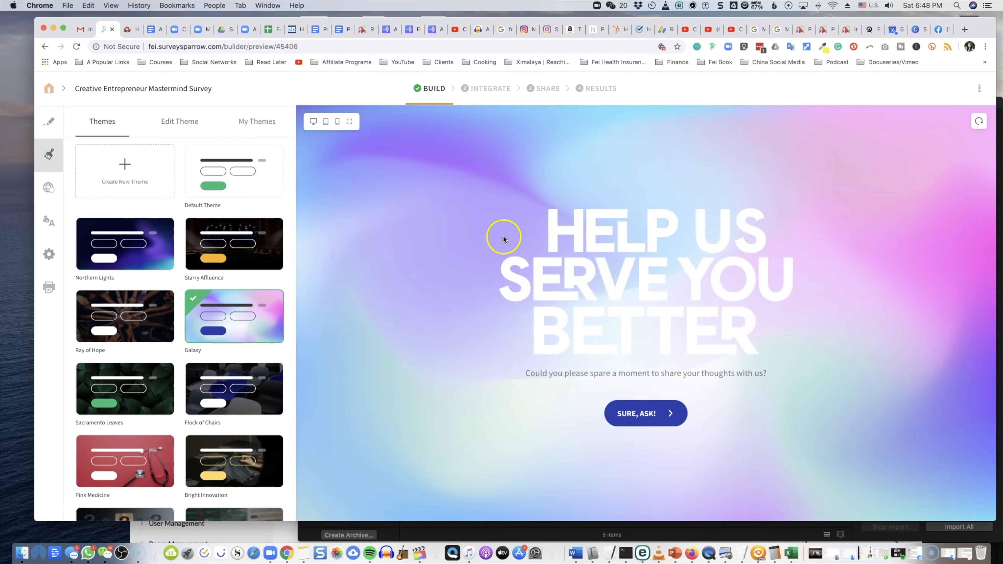
{"action": "scroll", "coordinate": [222, 359], "scroll_direction": "down", "scroll_amount": 5}
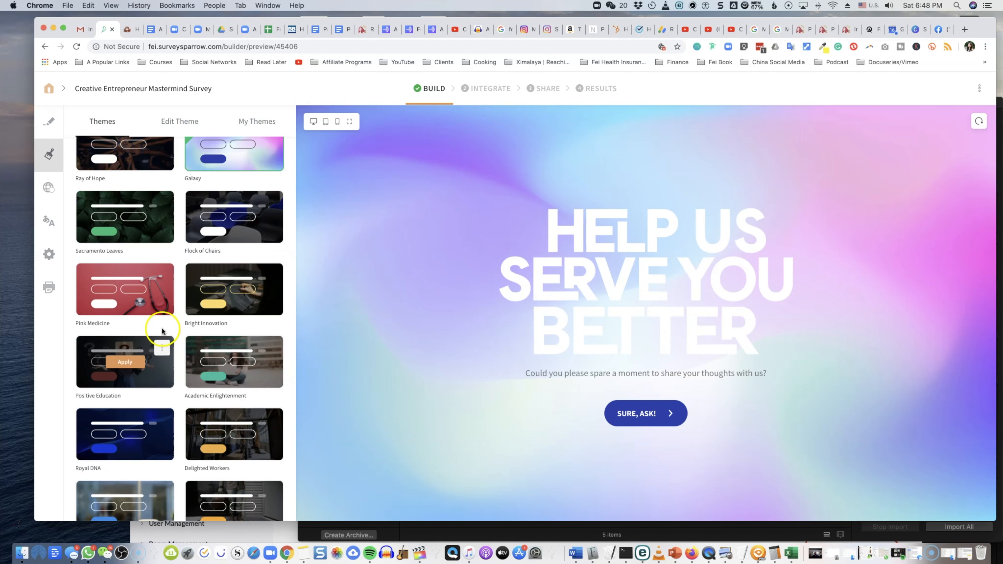
{"action": "mouse_move", "coordinate": [125, 294]}
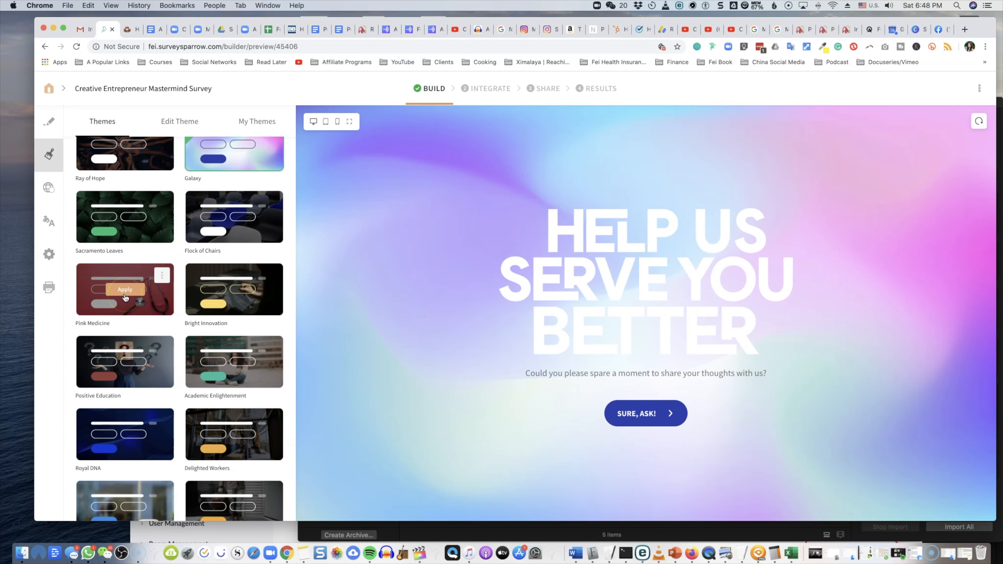
{"action": "scroll", "coordinate": [273, 459], "scroll_direction": "down", "scroll_amount": 7}
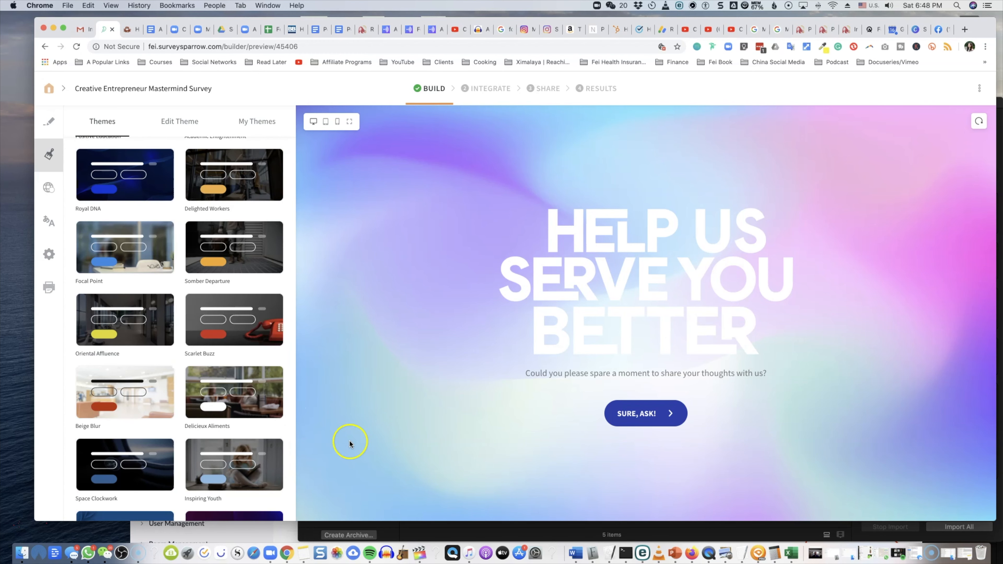
Preview the survey at tablet and mobile sizes, view it full screen on mobile and desktop, and leave full screen.
{"action": "left_click", "coordinate": [326, 122]}
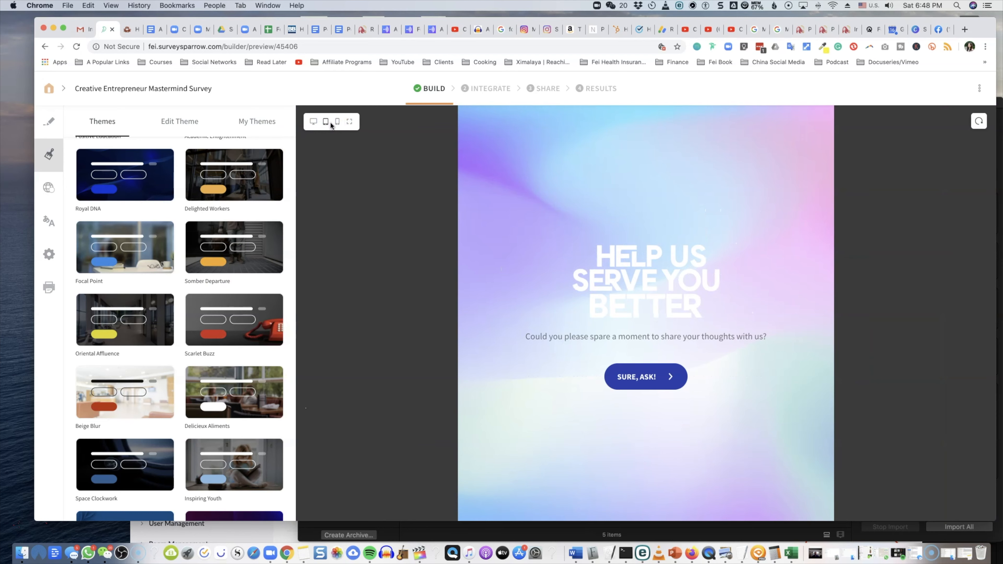
{"action": "left_click", "coordinate": [338, 122]}
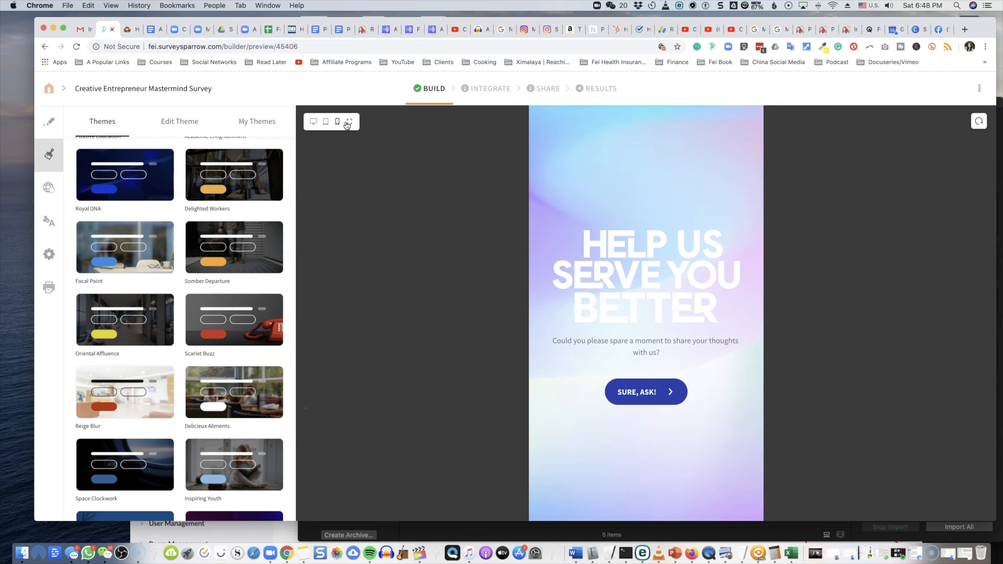
{"action": "left_click", "coordinate": [349, 122]}
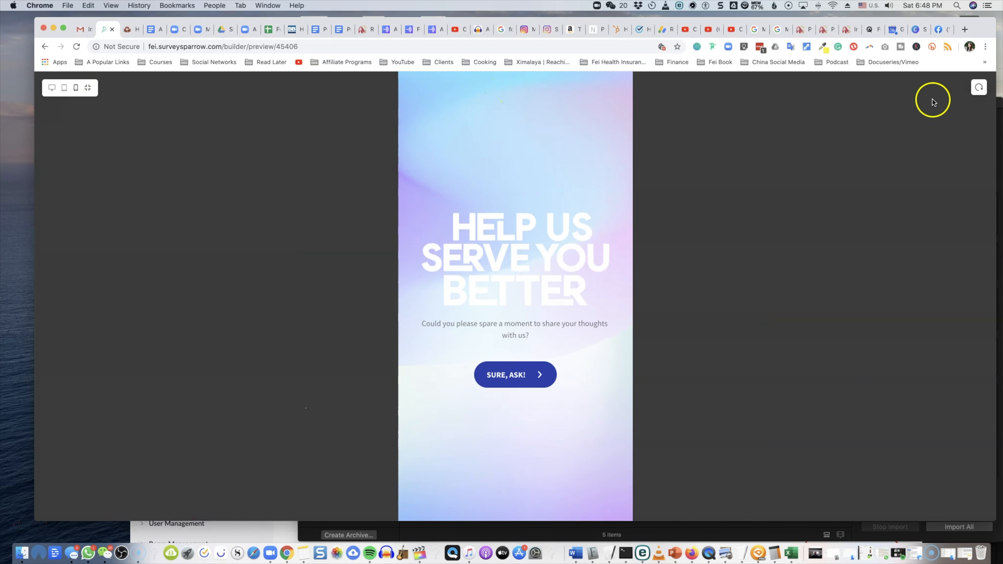
{"action": "left_click", "coordinate": [51, 88]}
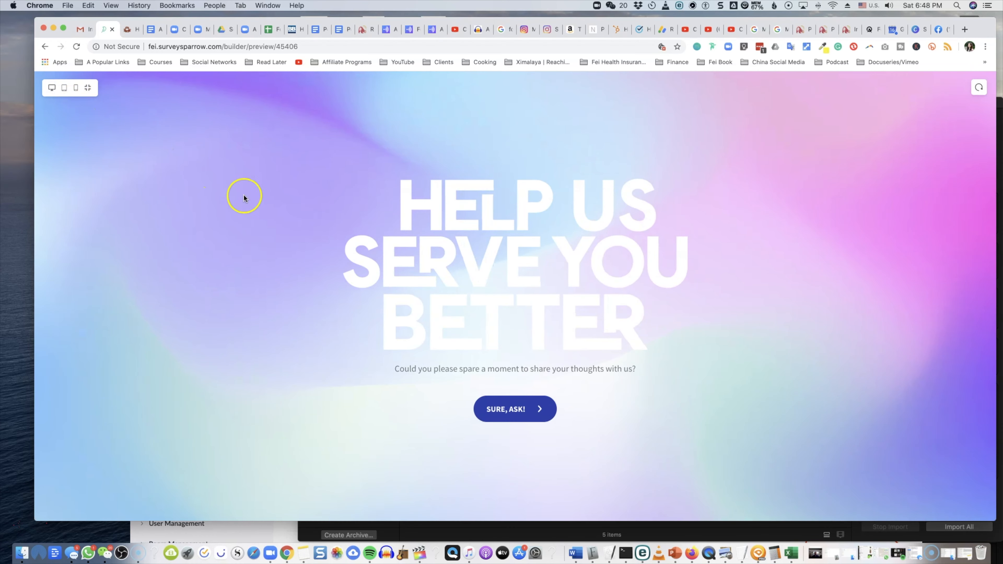
{"action": "left_click", "coordinate": [89, 87]}
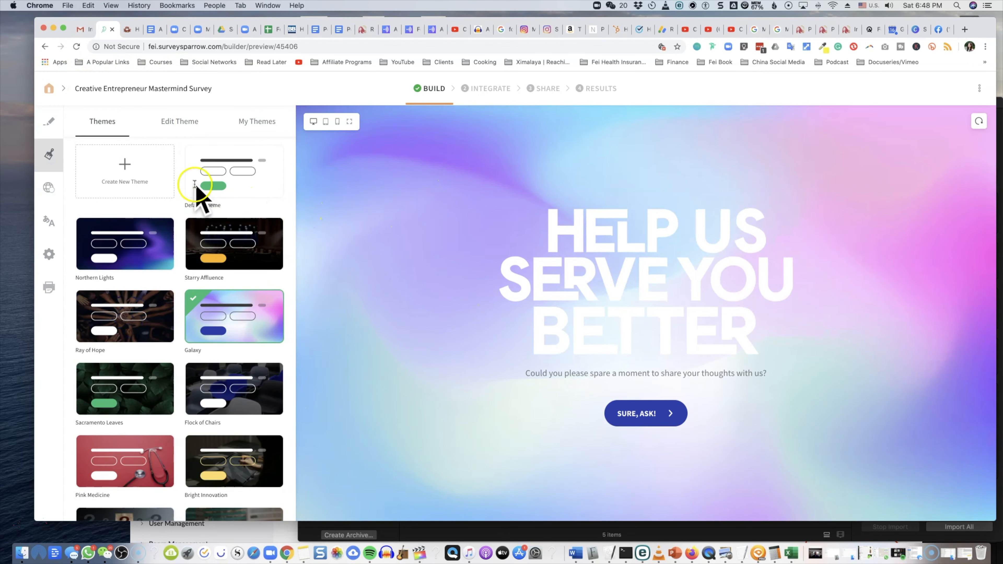
Examine the editing options for the applied theme and the collection of own custom themes.
{"action": "left_click", "coordinate": [179, 121]}
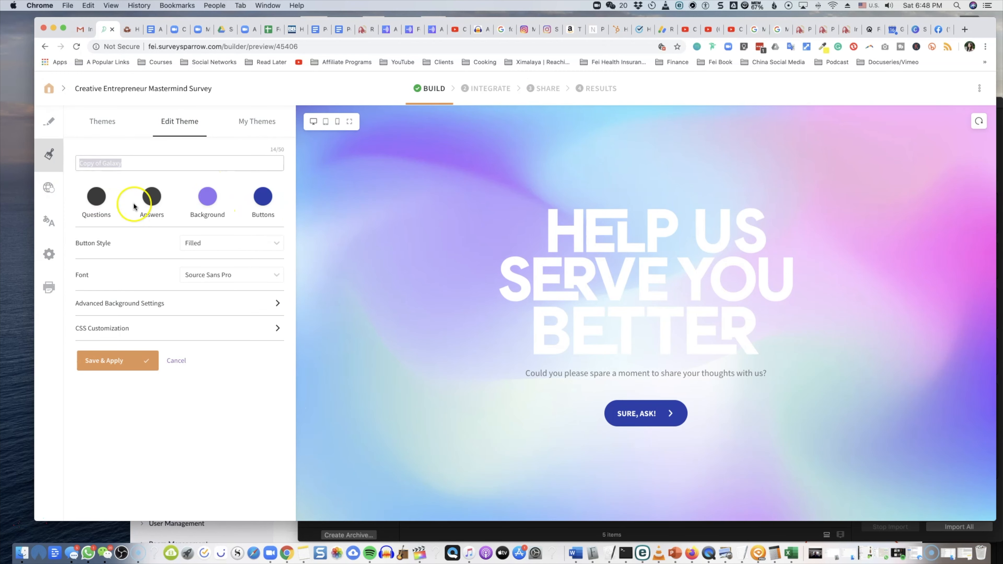
{"action": "left_click", "coordinate": [264, 120]}
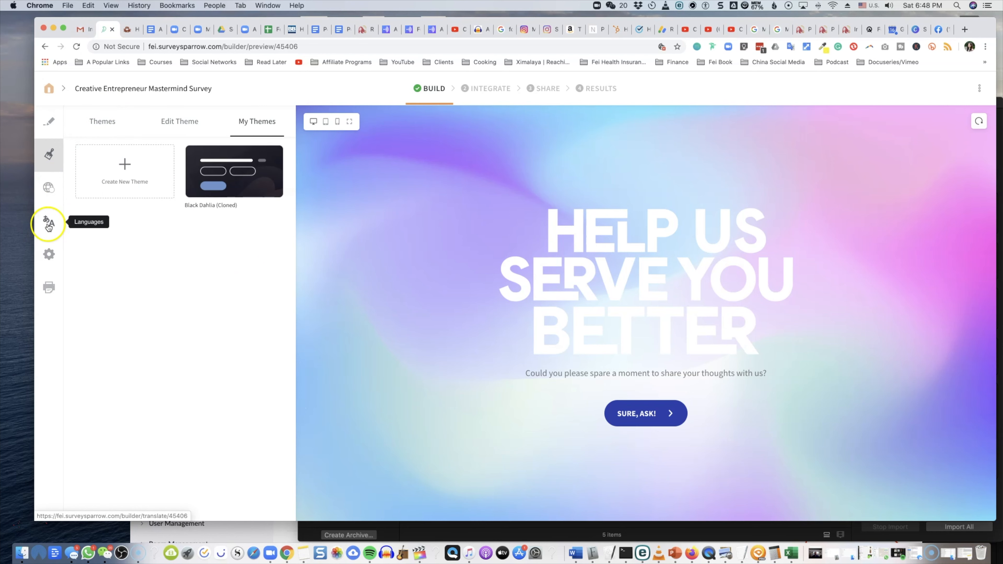
Open the survey's general settings and review its title, folder, default language, URL and access options.
{"action": "left_click", "coordinate": [50, 256]}
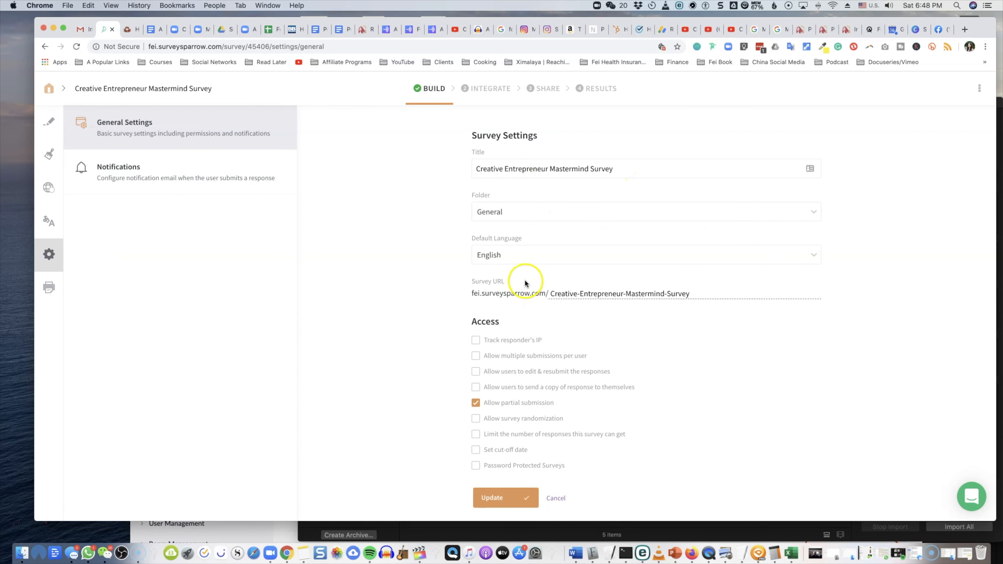
{"action": "scroll", "coordinate": [605, 363], "scroll_direction": "down", "scroll_amount": 1}
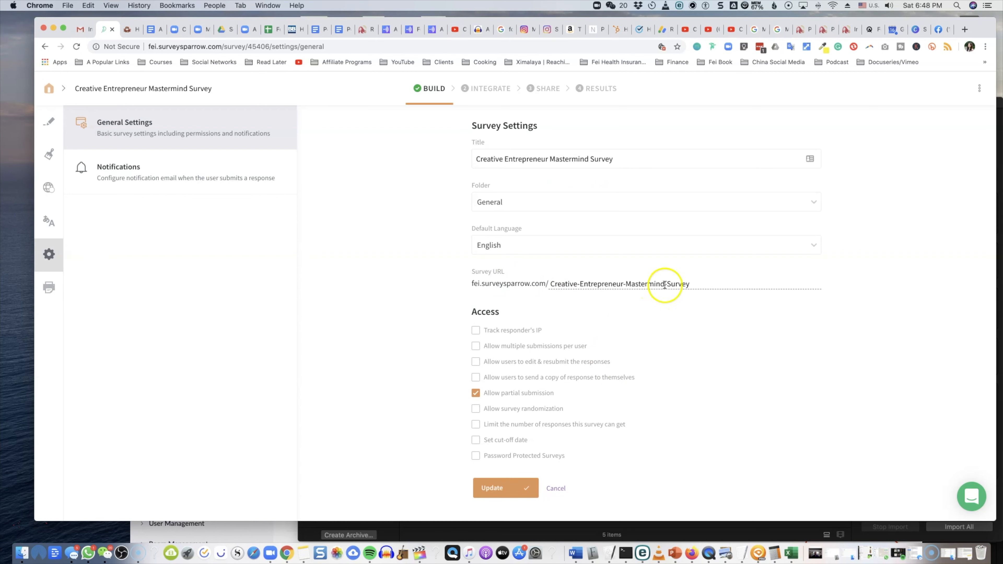